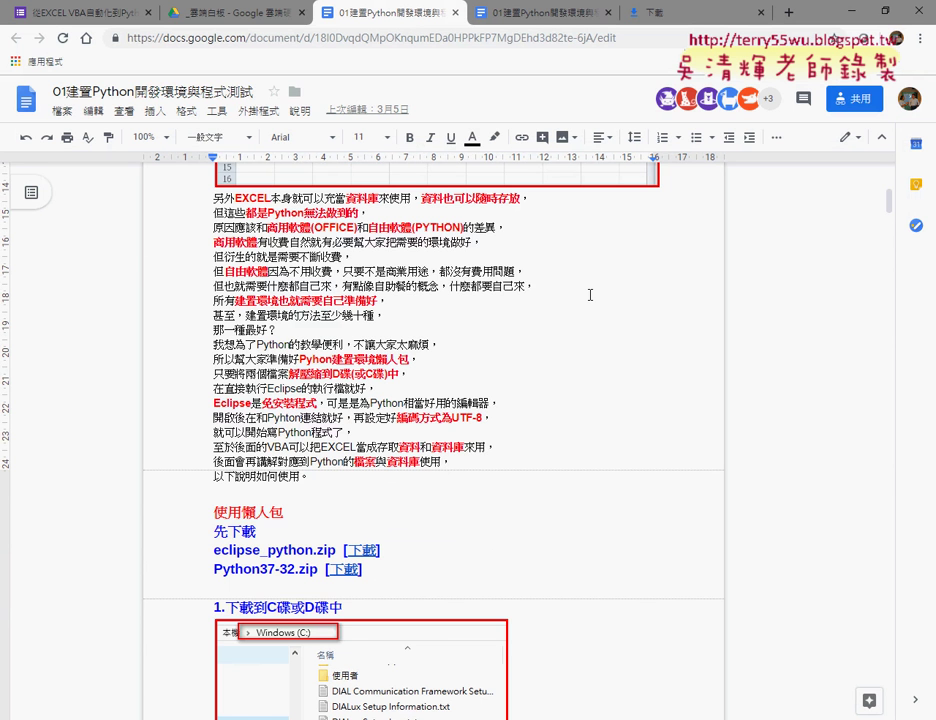
- In the note under section 3 (開啟ECLIPSE與設定), highlight "JAVA開頭訊息" in yellow and select "JDK或JRE"
scroll(575, 360, down, 5)
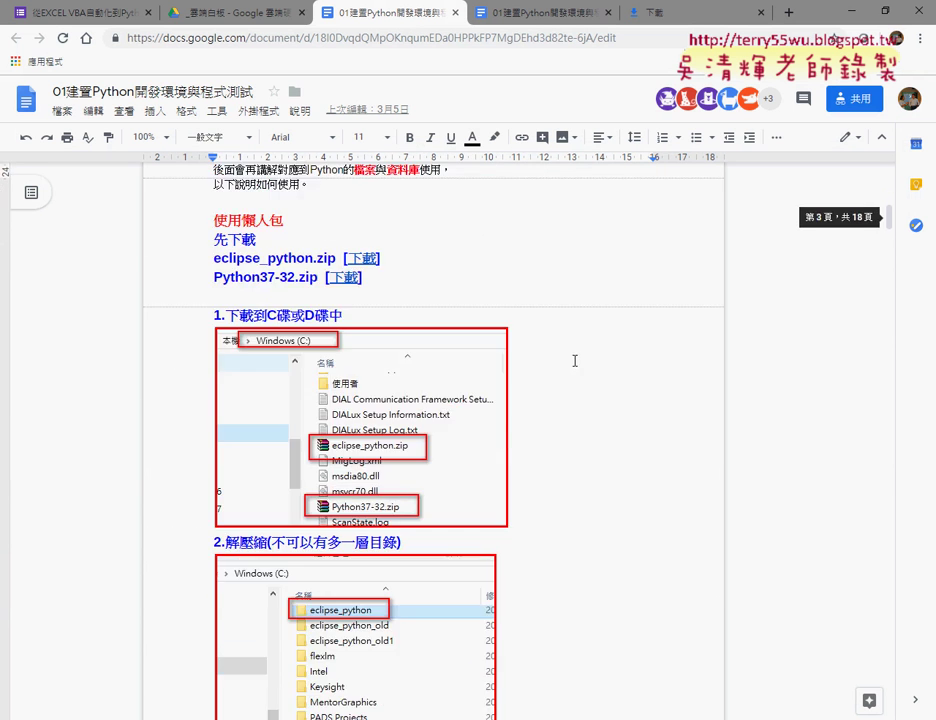
scroll(474, 285, down, 4)
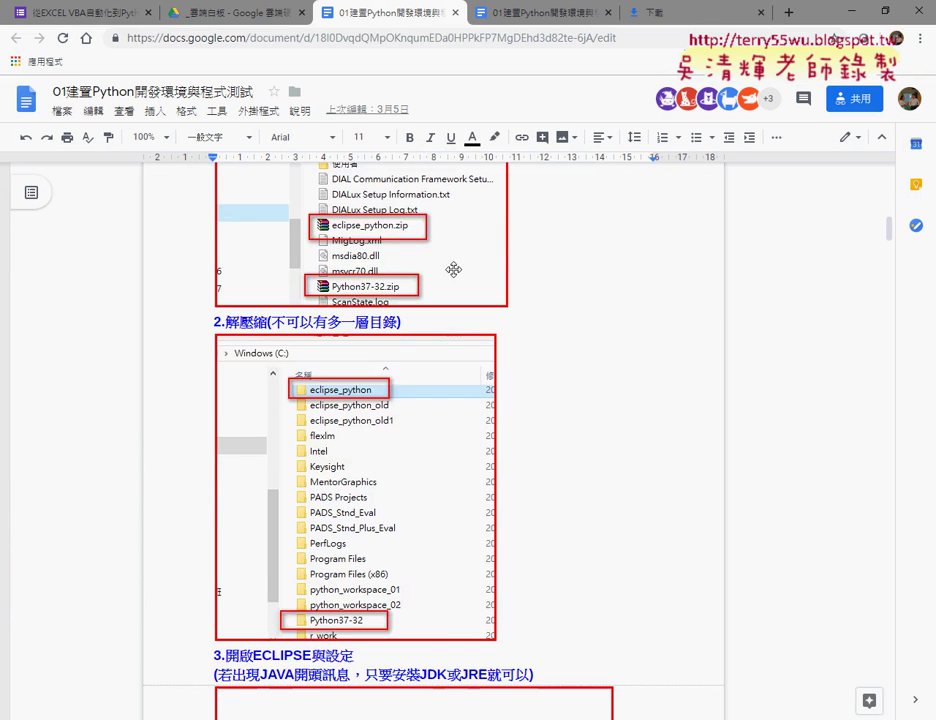
scroll(540, 300, down, 8)
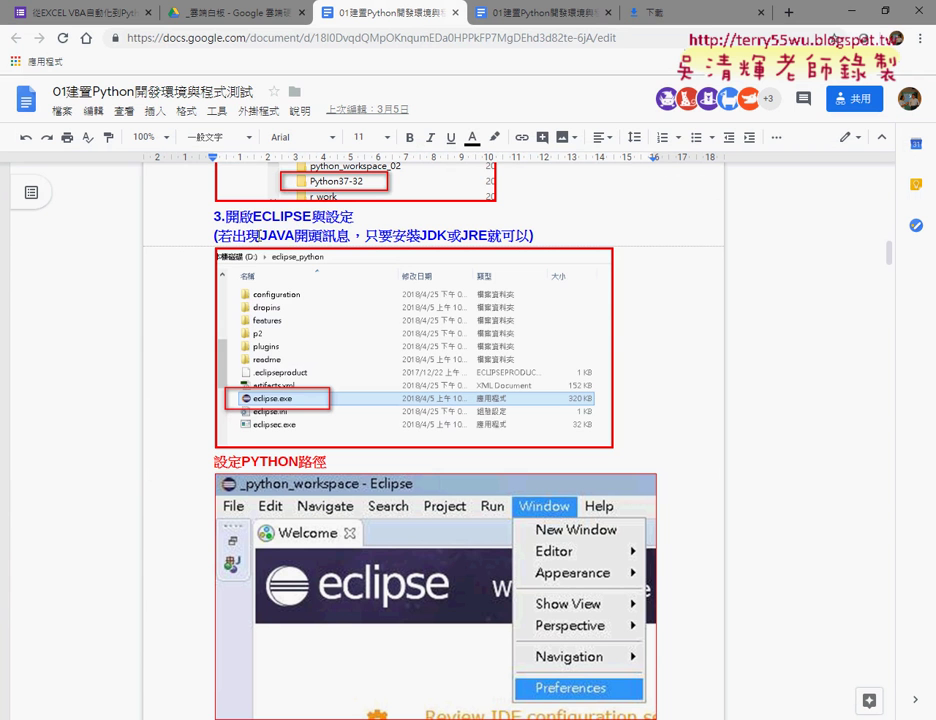
drag(262, 236, 347, 240)
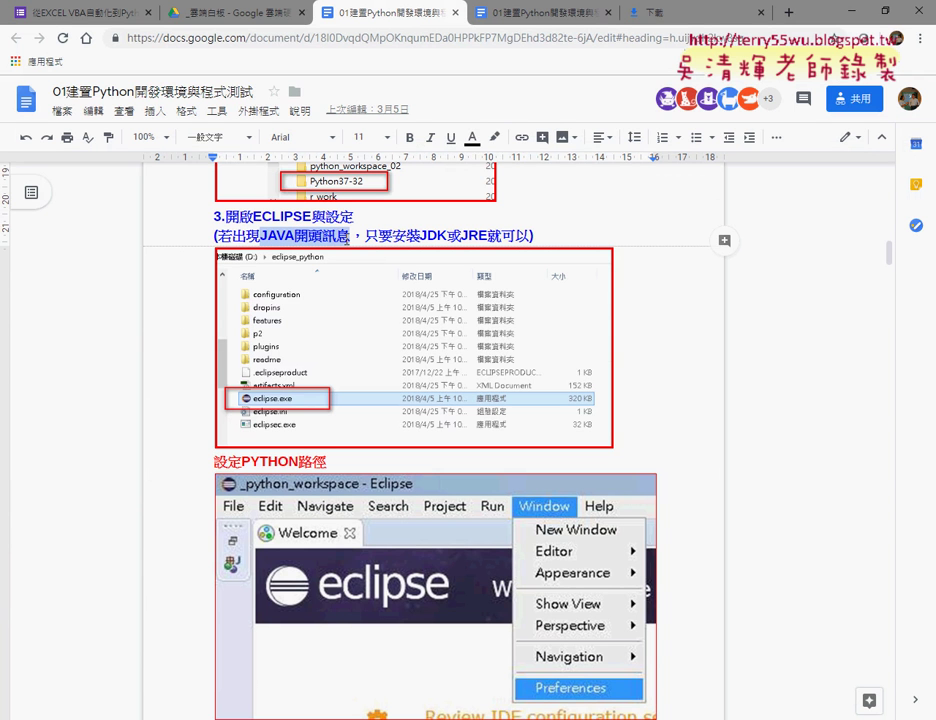
click(494, 137)
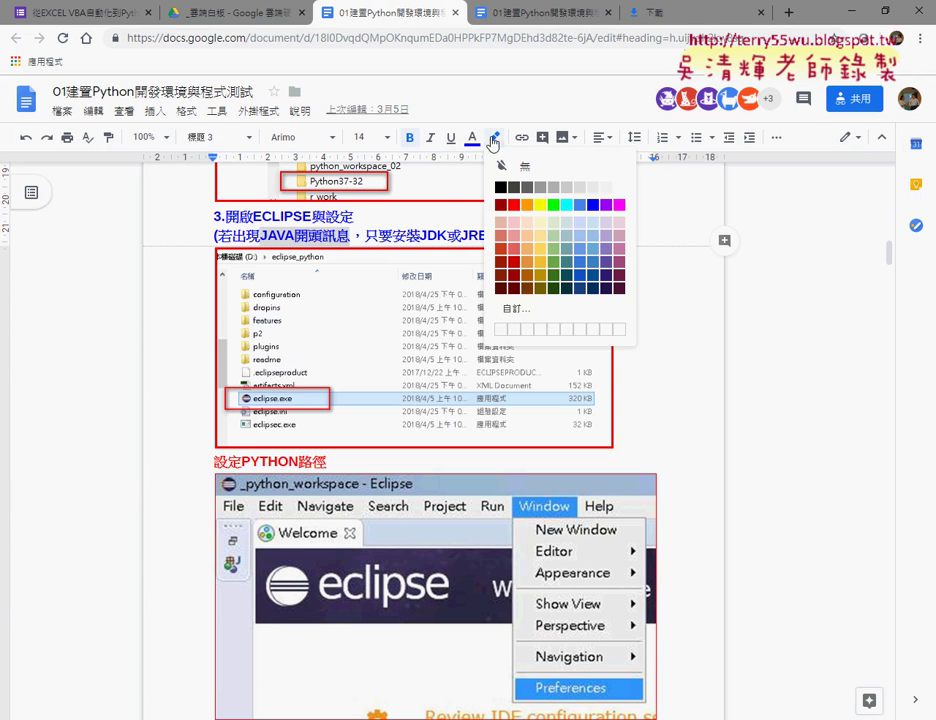
click(547, 212)
mouse_move(420, 236)
mouse_down()
mouse_move(455, 233)
mouse_move(423, 235)
mouse_up()
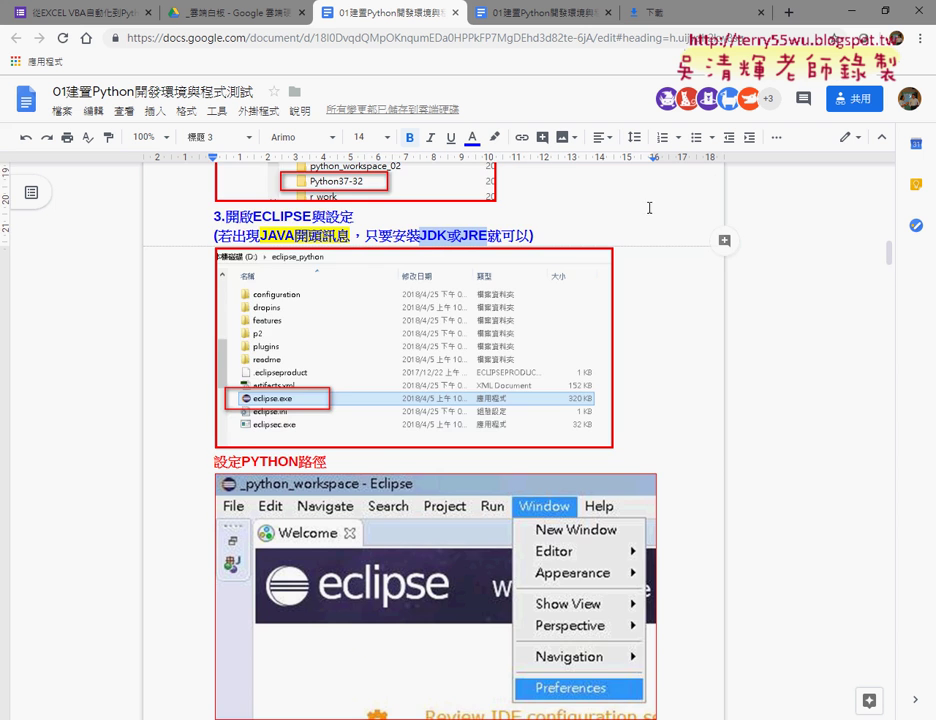
- Switch to the File Explorer window of Windows (C:) and locate the eclipse_python and Python37-32 folders
scroll(686, 245, down, 5)
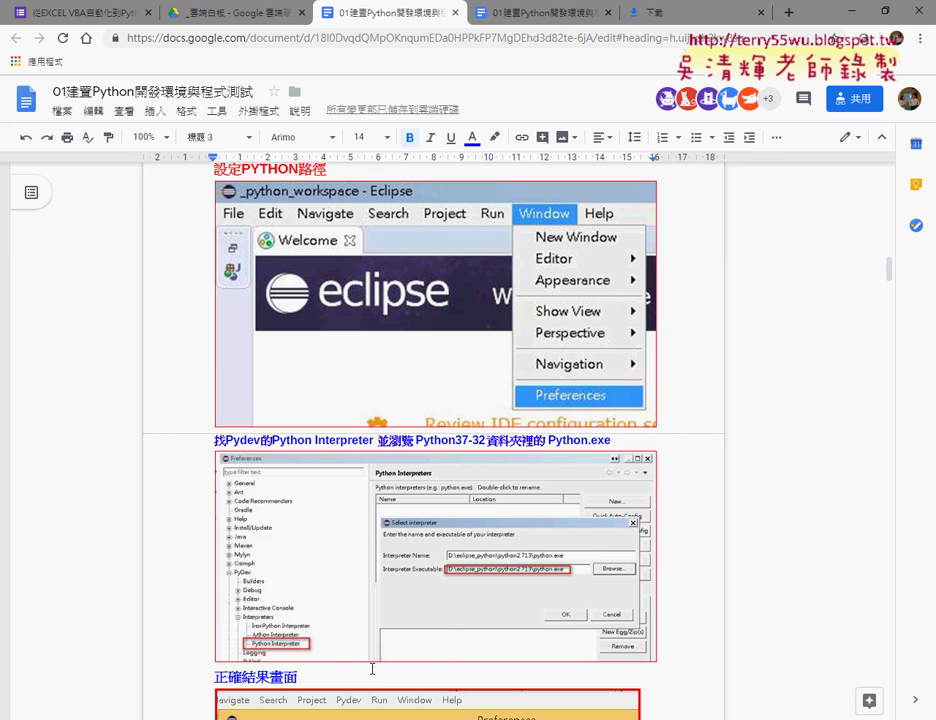
mouse_move(198, 701)
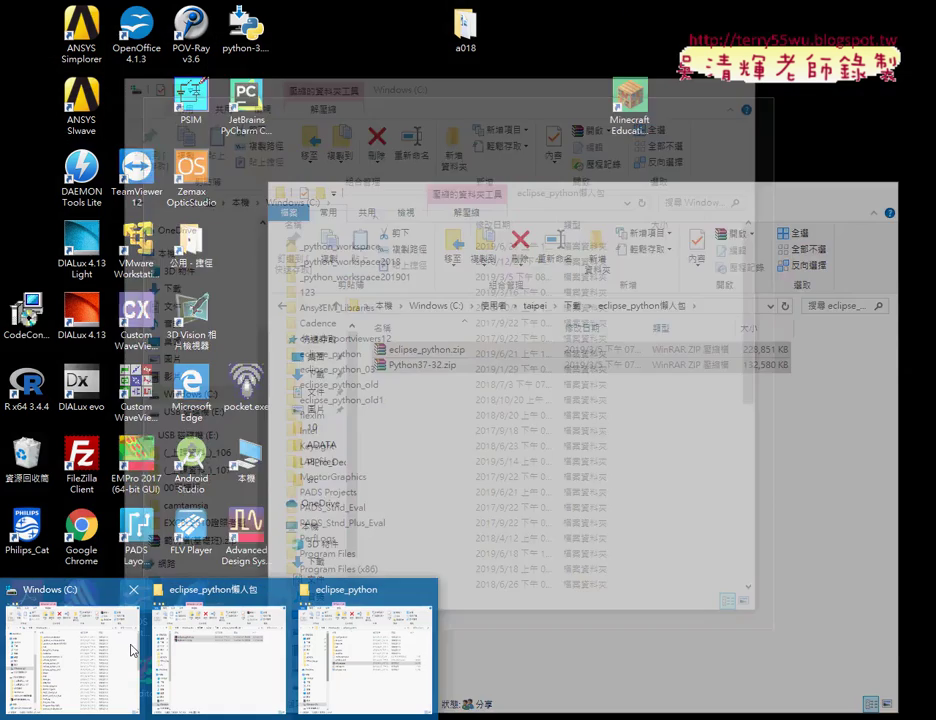
click(130, 652)
scroll(460, 362, down, 5)
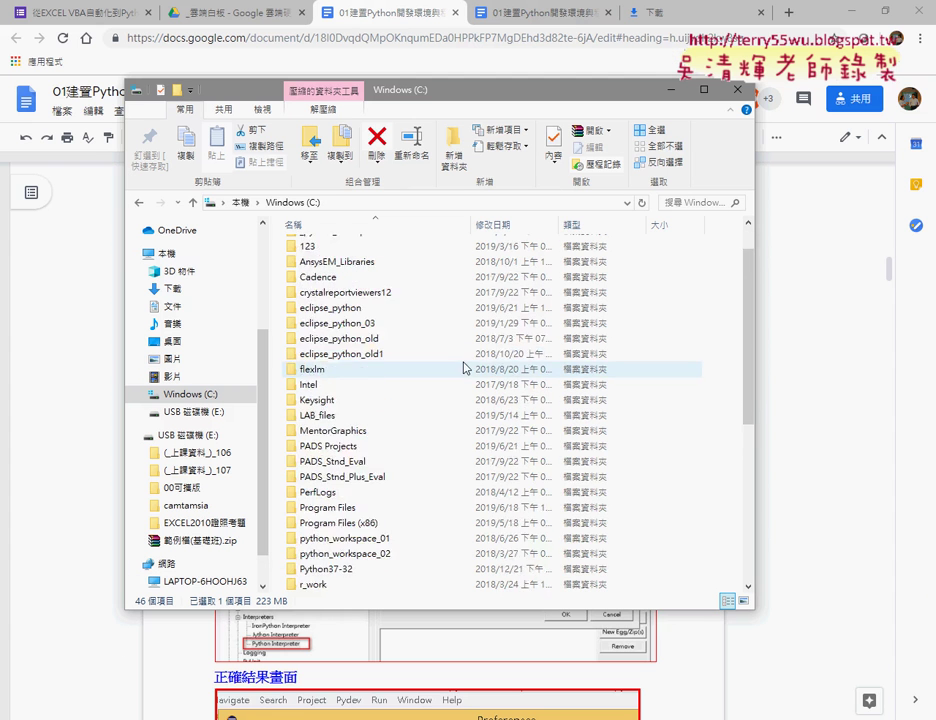
scroll(460, 366, down, 3)
scroll(435, 414, up, 1)
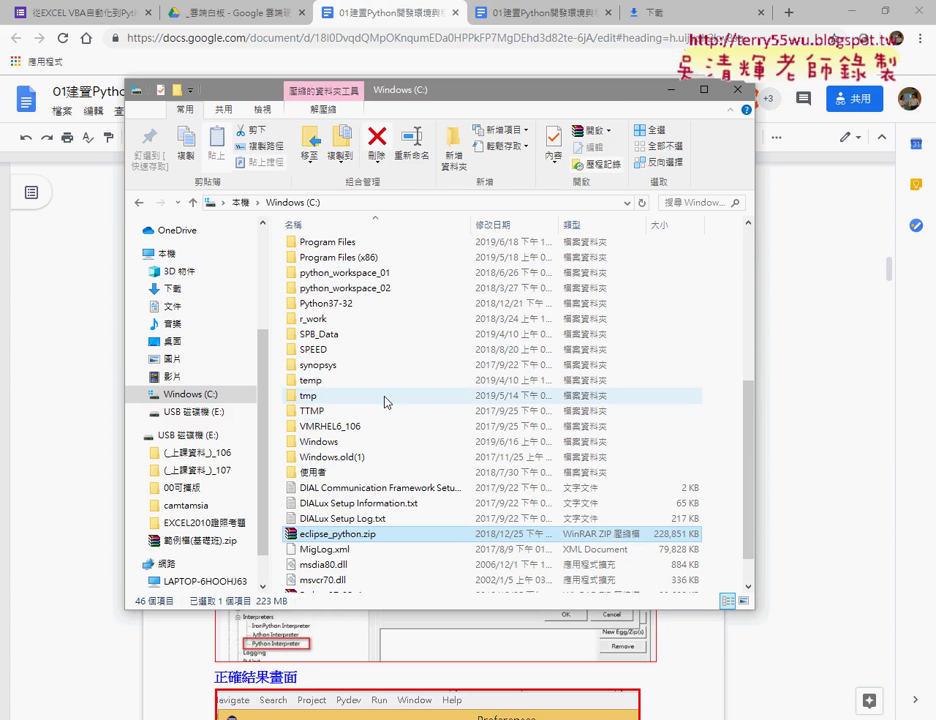
scroll(390, 398, up, 2)
click(387, 397)
scroll(388, 396, up, 4)
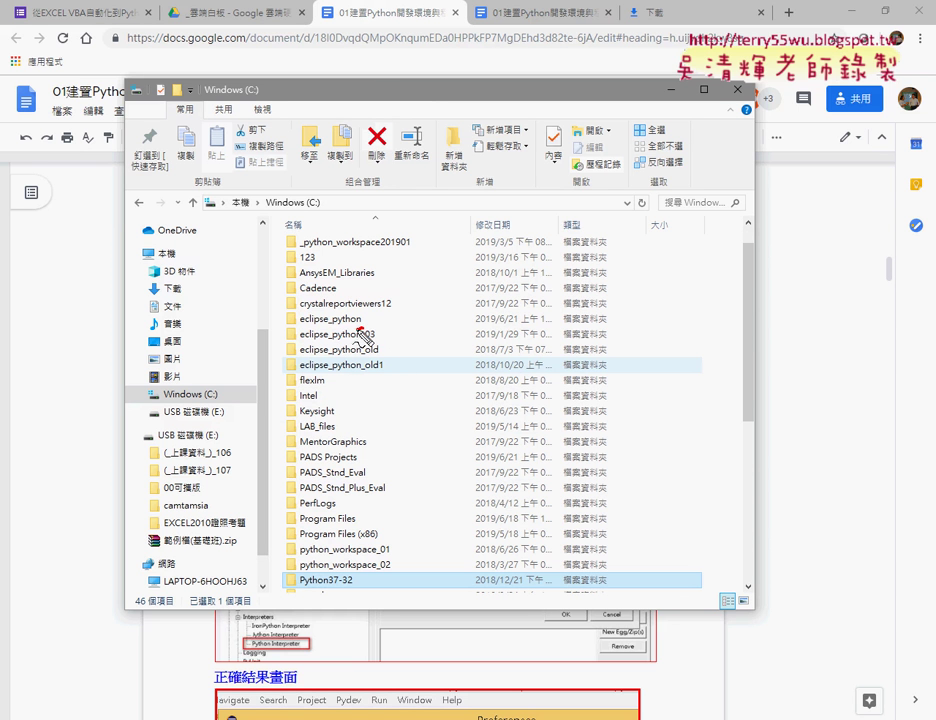
mouse_move(300, 298)
mouse_down()
mouse_move(277, 310)
mouse_move(380, 336)
mouse_up()
mouse_move(278, 302)
mouse_down()
mouse_move(210, 360)
mouse_move(250, 545)
mouse_move(282, 565)
mouse_move(258, 575)
mouse_move(372, 590)
mouse_move(290, 582)
mouse_move(355, 570)
mouse_up()
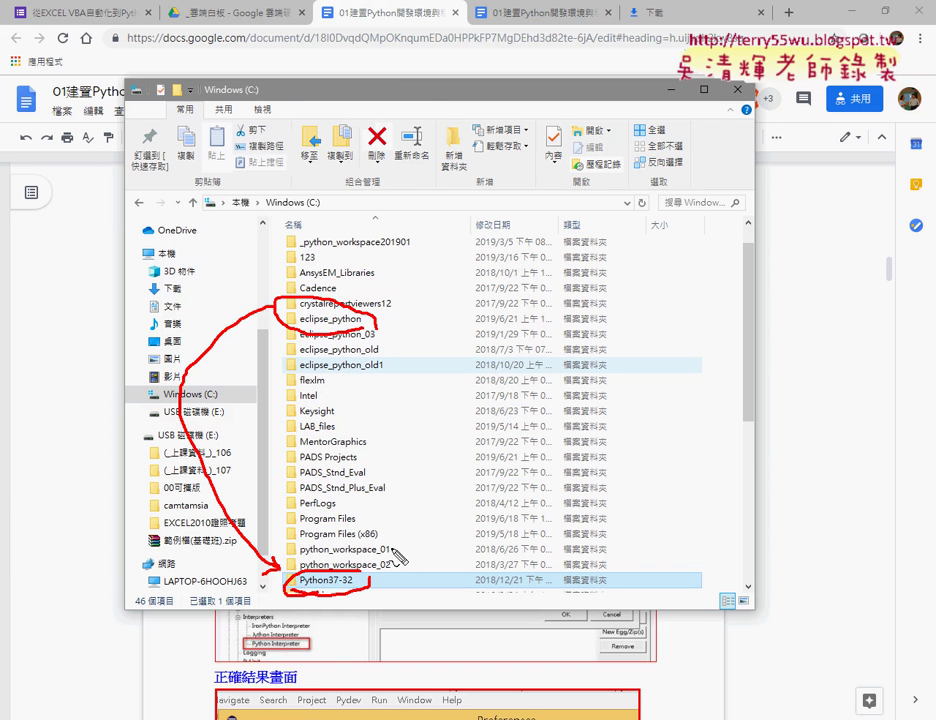
key(Escape)
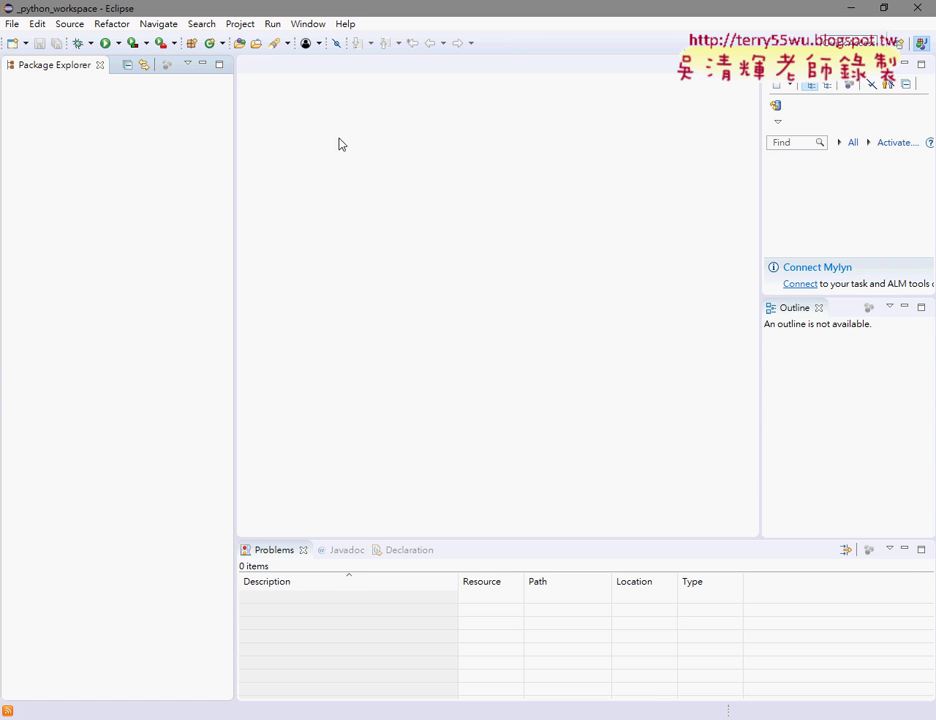
- In Eclipse, open the preferences page for PyDev's Python Interpreter
click(309, 26)
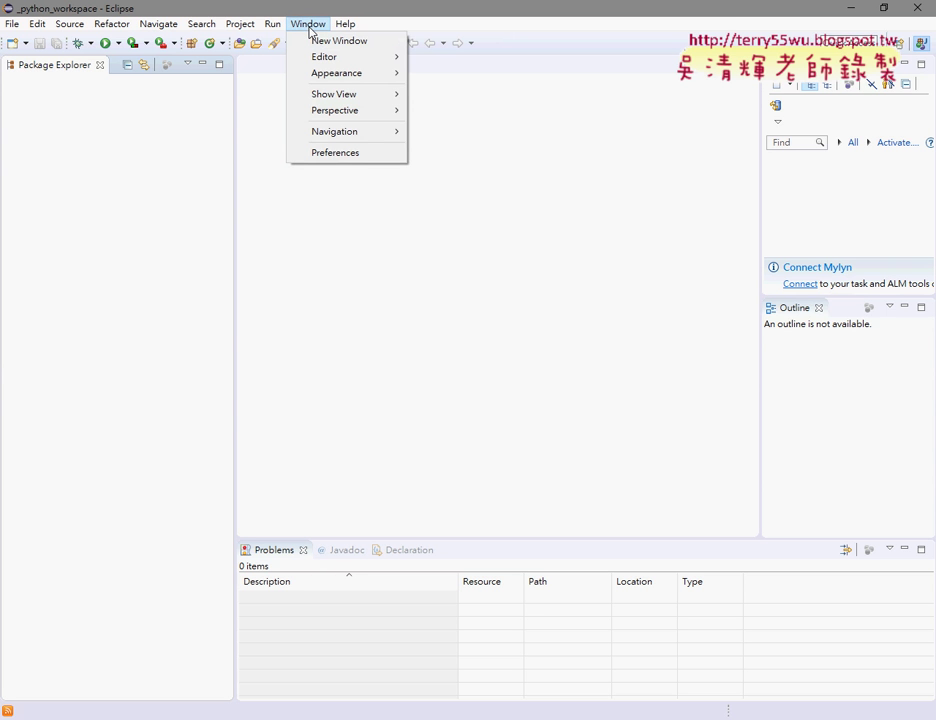
click(381, 162)
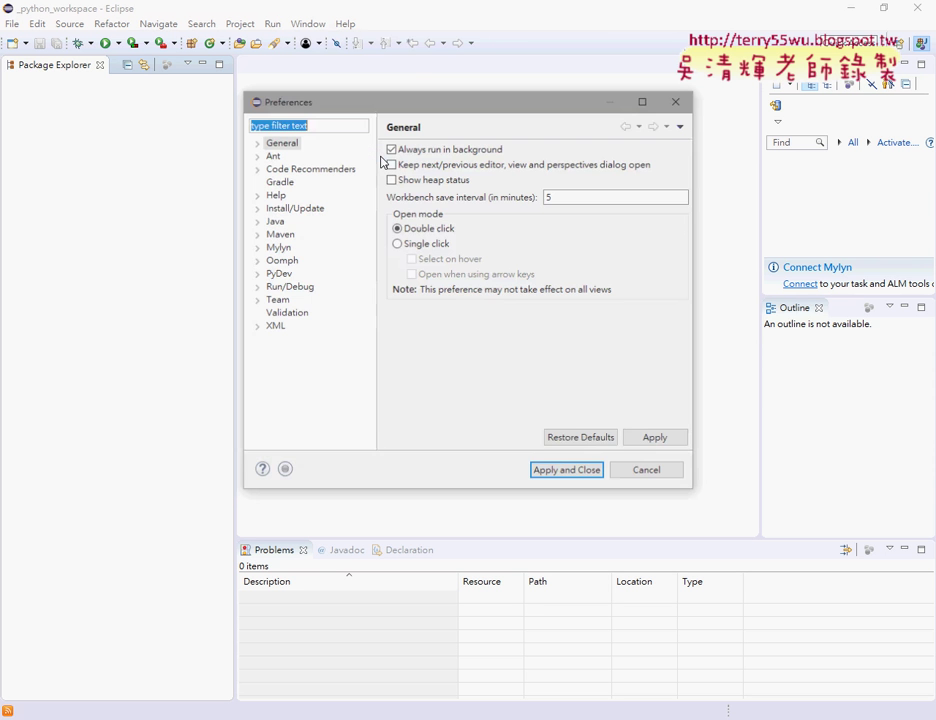
drag(412, 94, 503, 38)
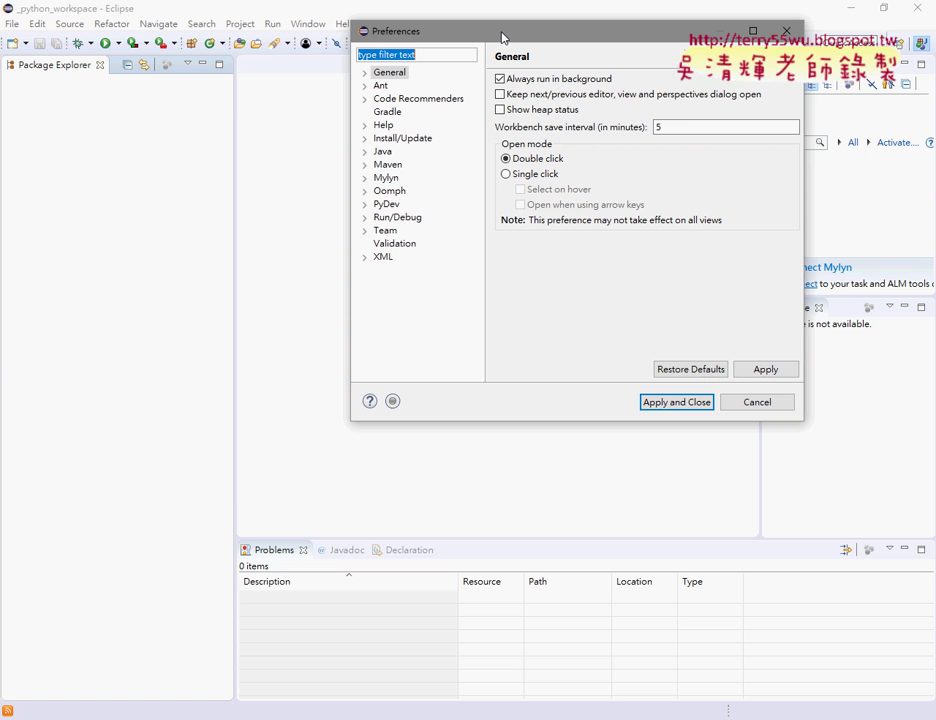
drag(502, 34, 386, 104)
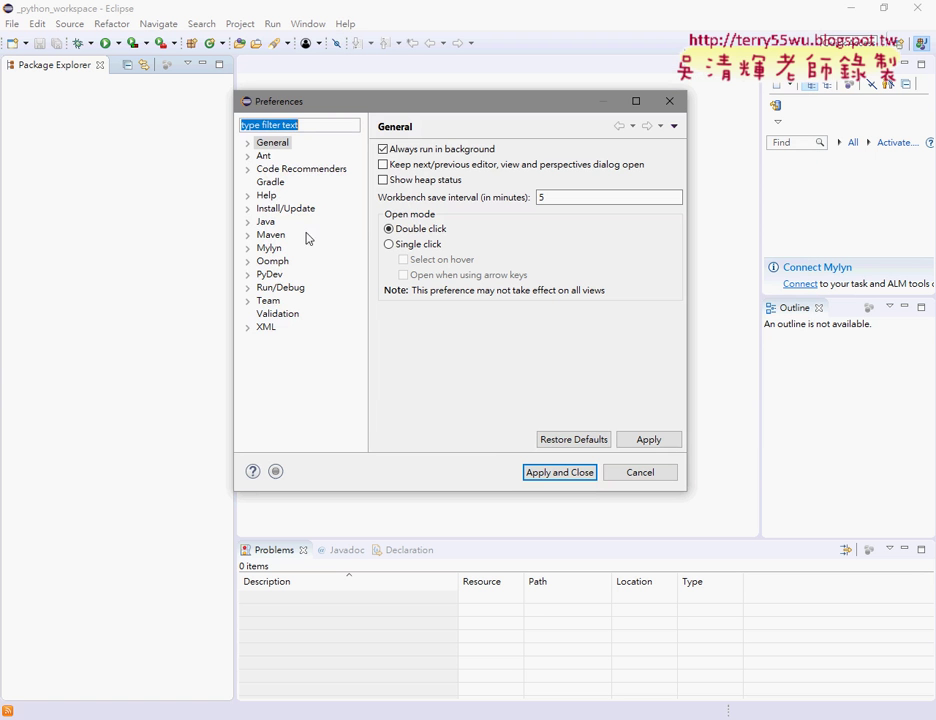
click(248, 275)
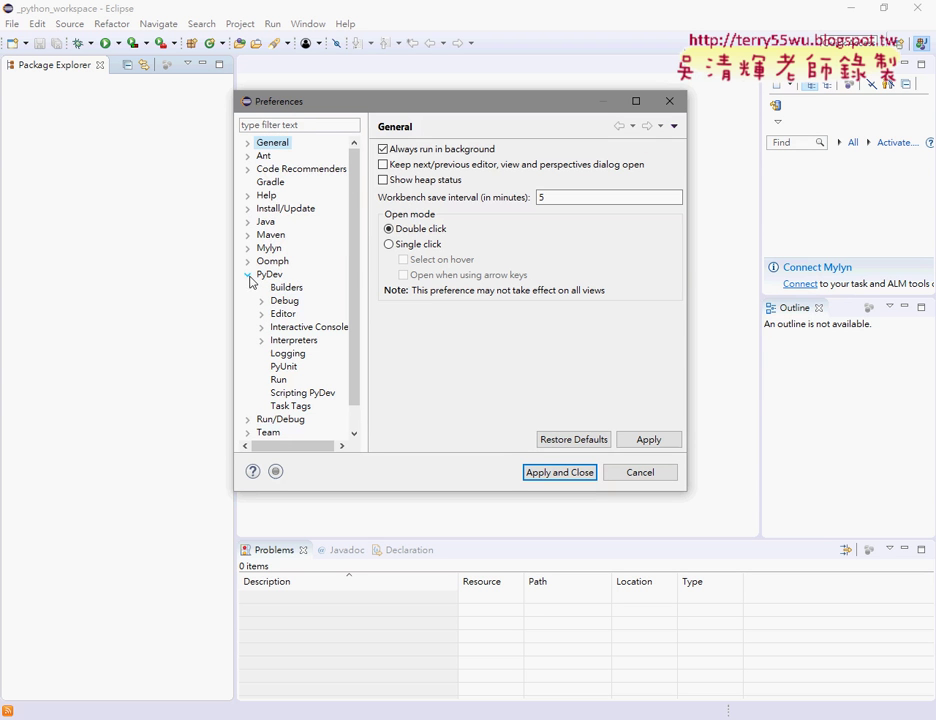
drag(355, 318, 359, 365)
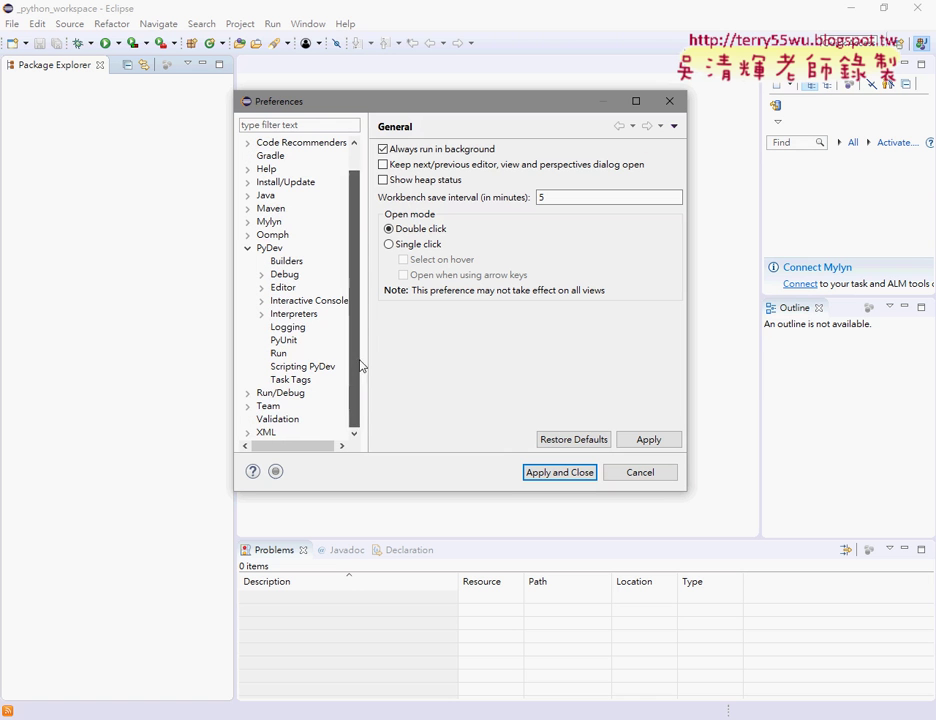
click(260, 315)
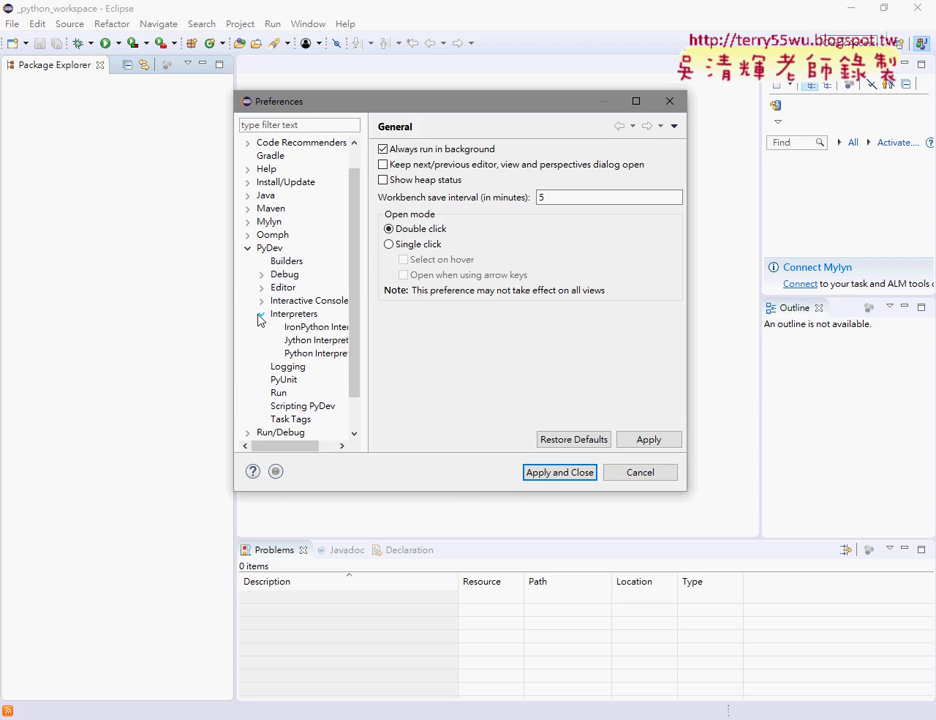
click(313, 355)
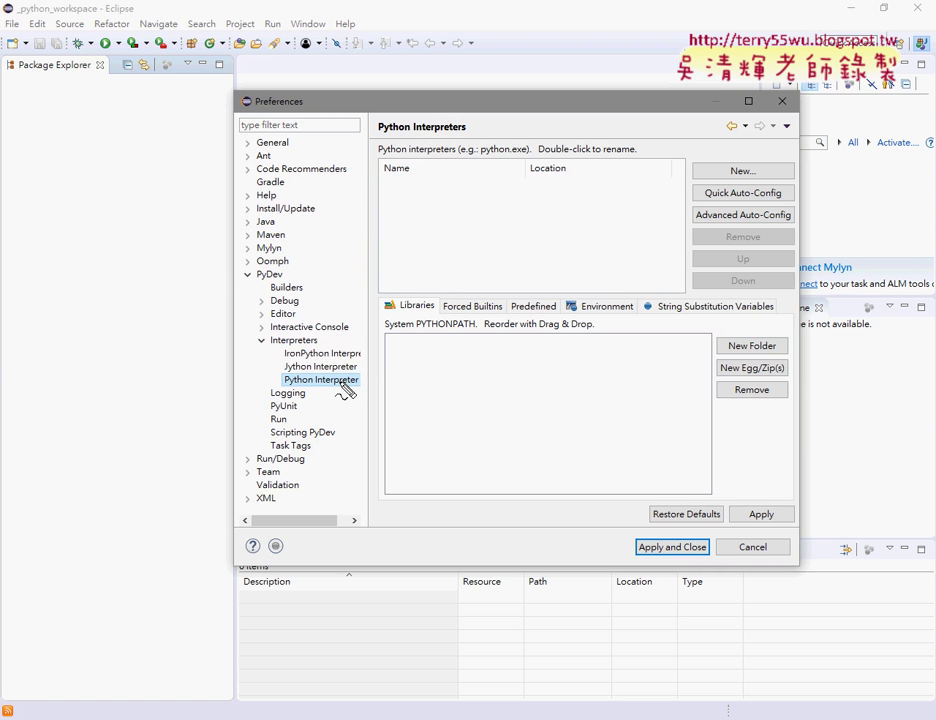
mouse_move(275, 292)
mouse_down()
mouse_move(267, 292)
mouse_move(290, 285)
mouse_move(283, 272)
mouse_up()
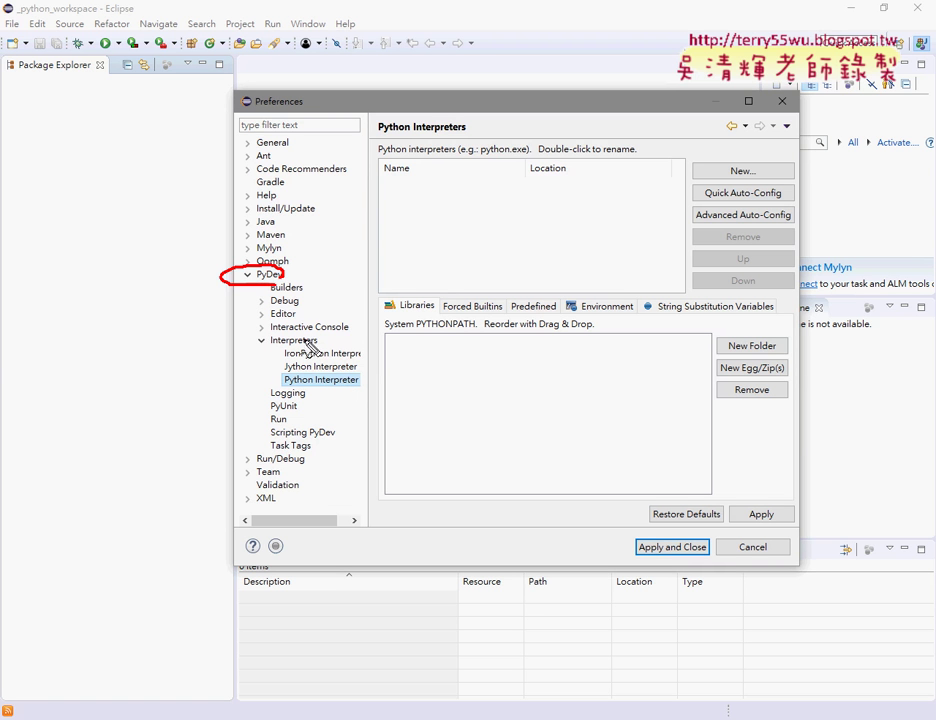
mouse_move(306, 345)
mouse_down()
mouse_move(272, 356)
mouse_move(318, 340)
mouse_up()
mouse_move(306, 389)
mouse_down()
mouse_move(292, 392)
mouse_move(366, 384)
mouse_move(312, 400)
mouse_up()
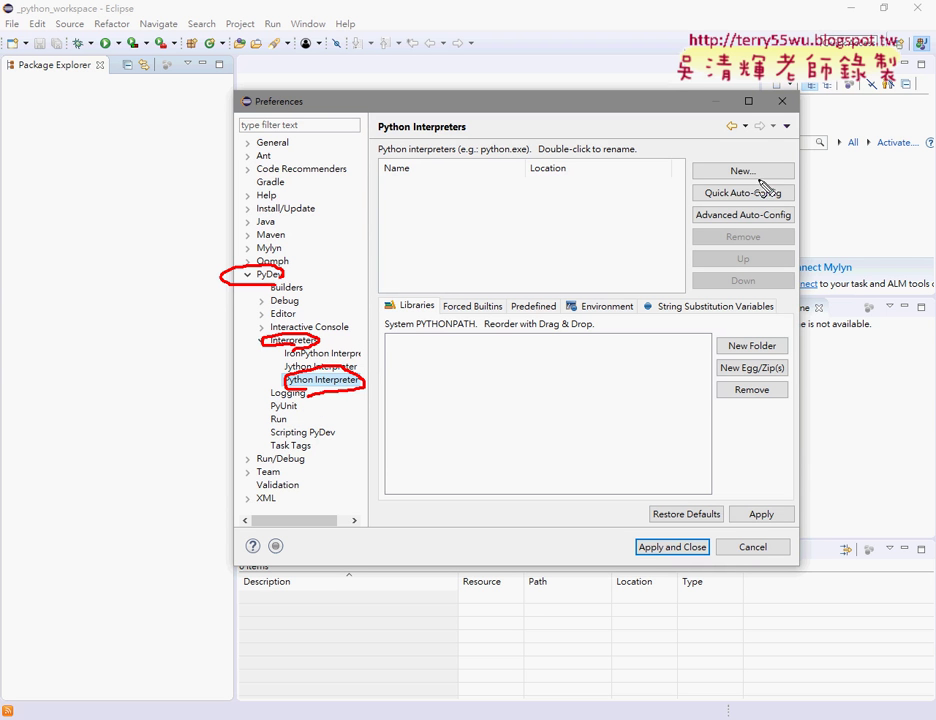
mouse_move(766, 166)
mouse_down()
mouse_move(710, 172)
mouse_move(768, 186)
mouse_up()
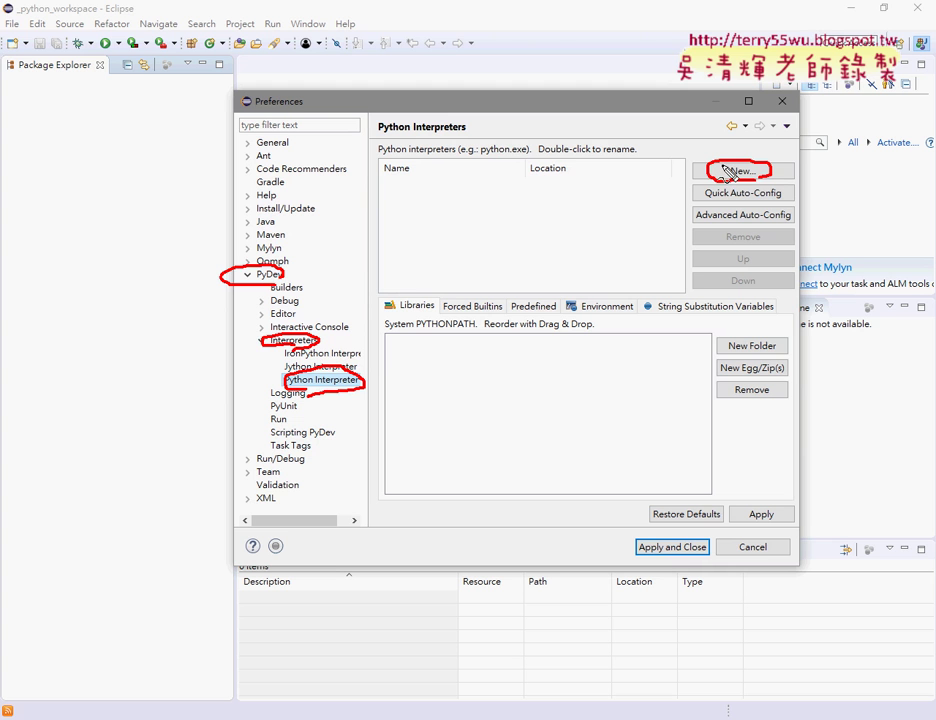
key(Escape)
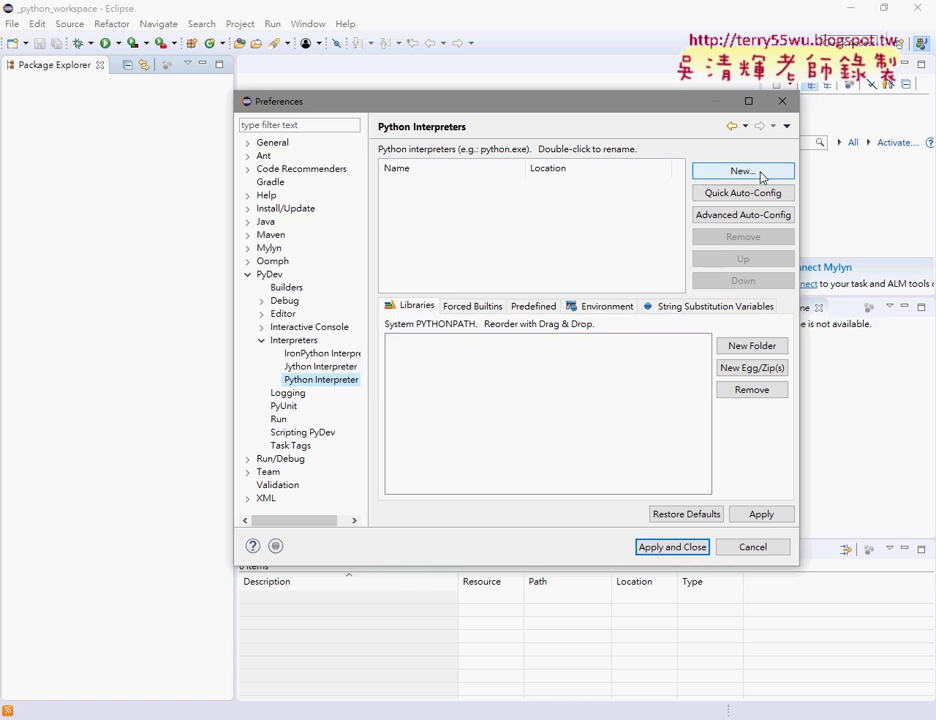
- Add C:\Python37-32\python.exe as a new Python interpreter, accepting all proposed folders for the system PYTHONPATH
click(755, 177)
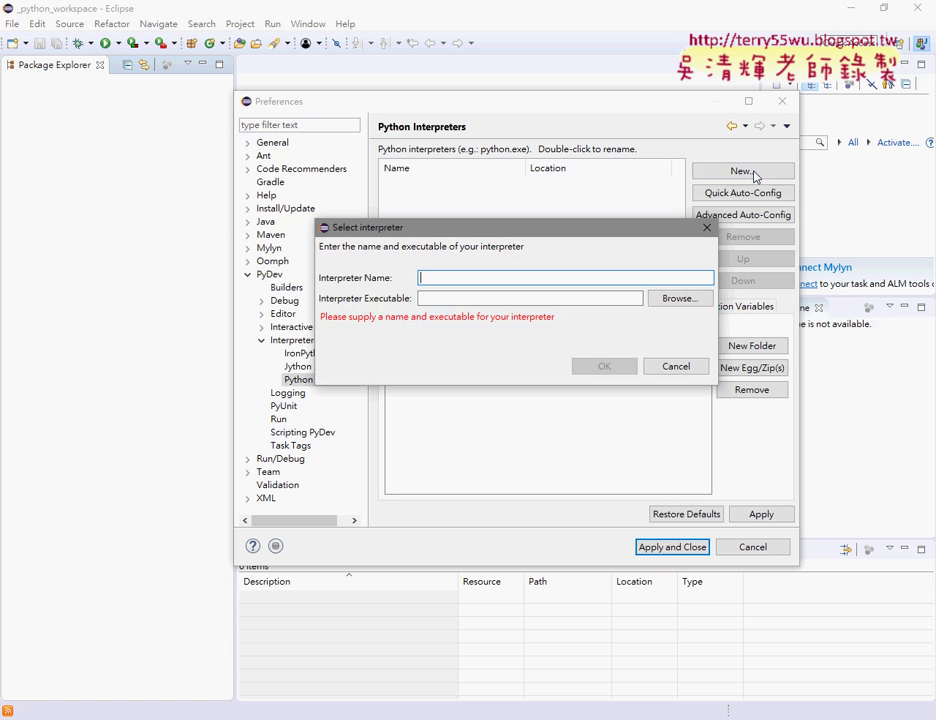
click(693, 302)
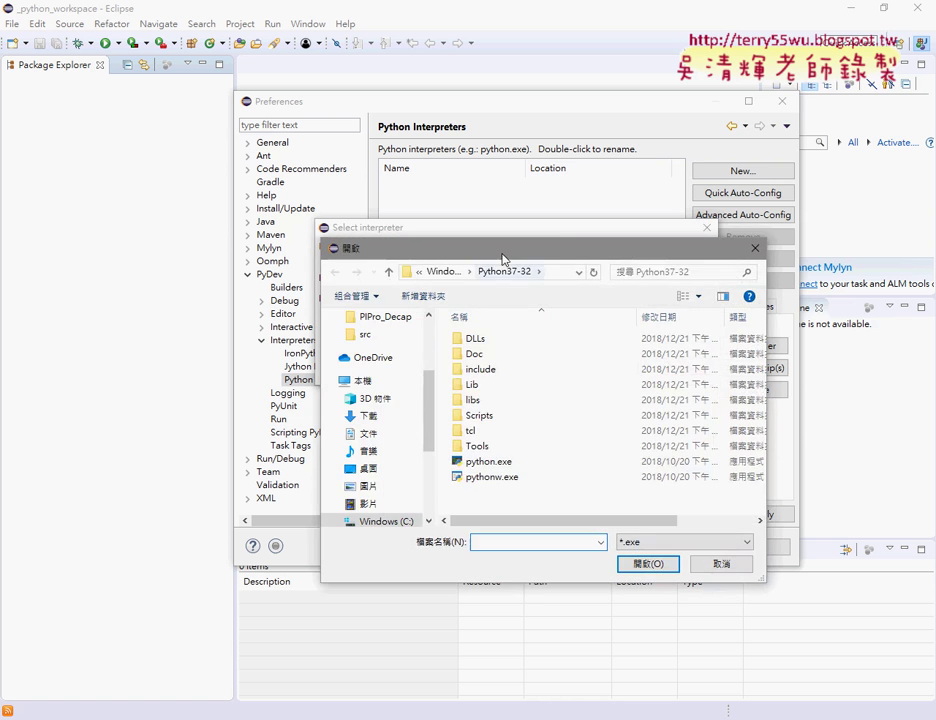
drag(503, 257, 628, 107)
click(575, 116)
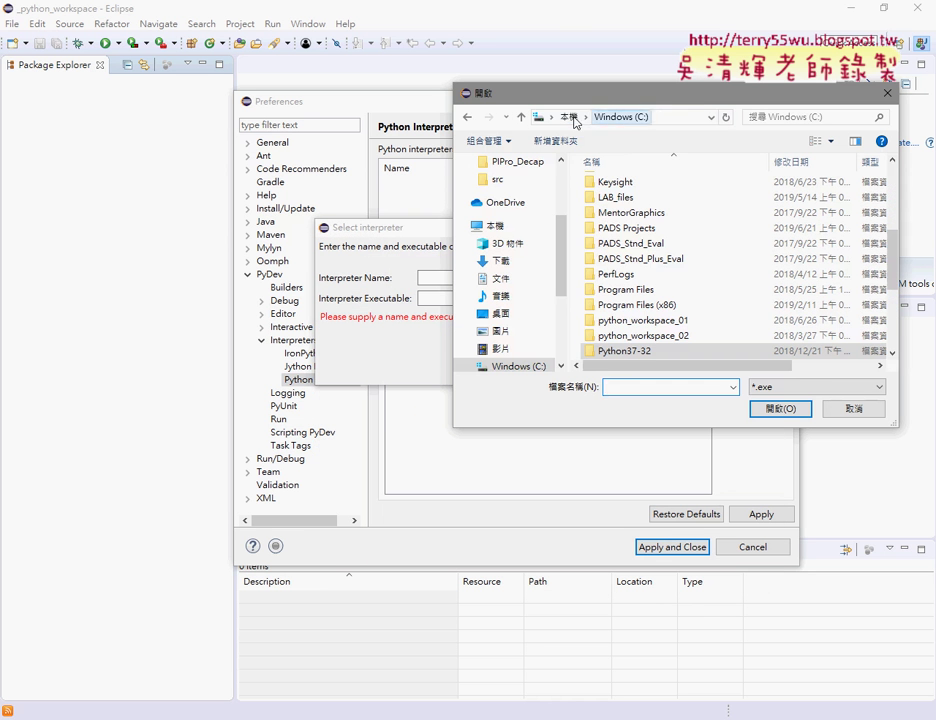
drag(563, 255, 554, 288)
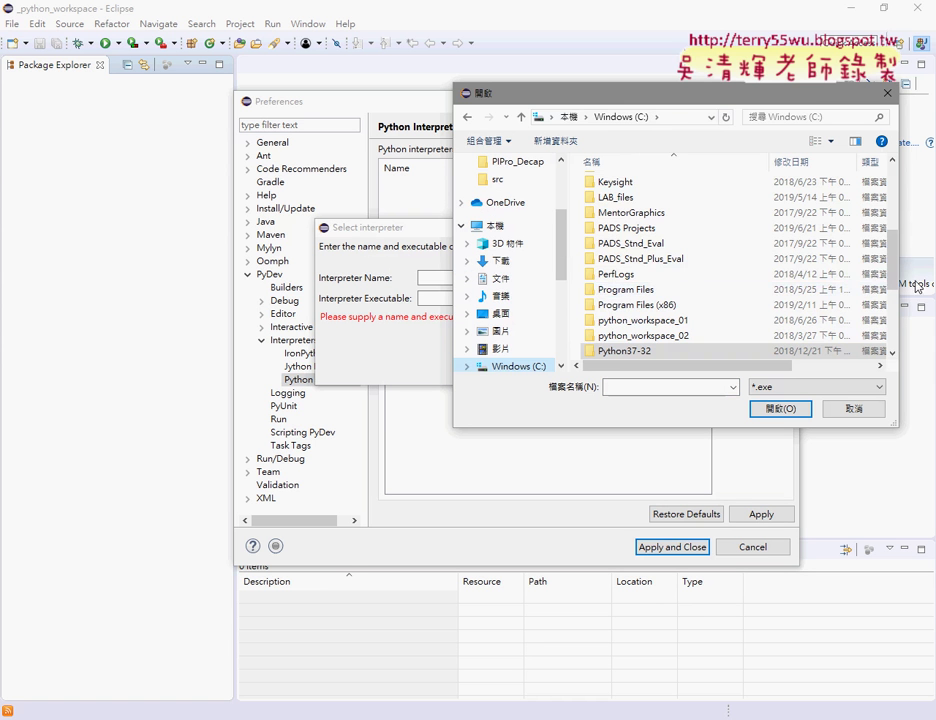
scroll(892, 268, down, 2)
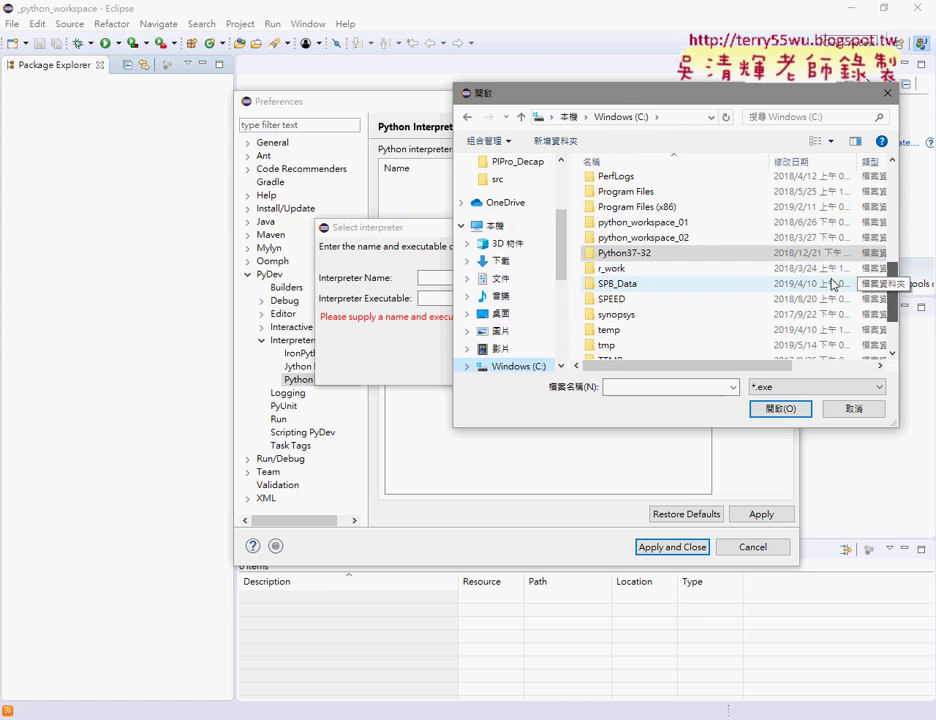
double_click(702, 263)
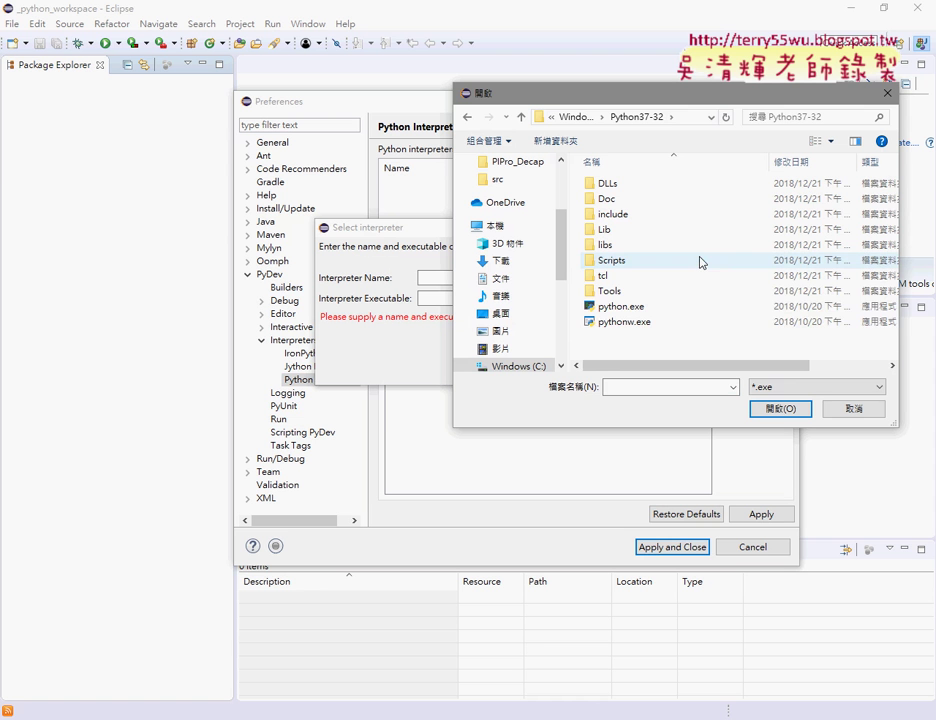
click(608, 314)
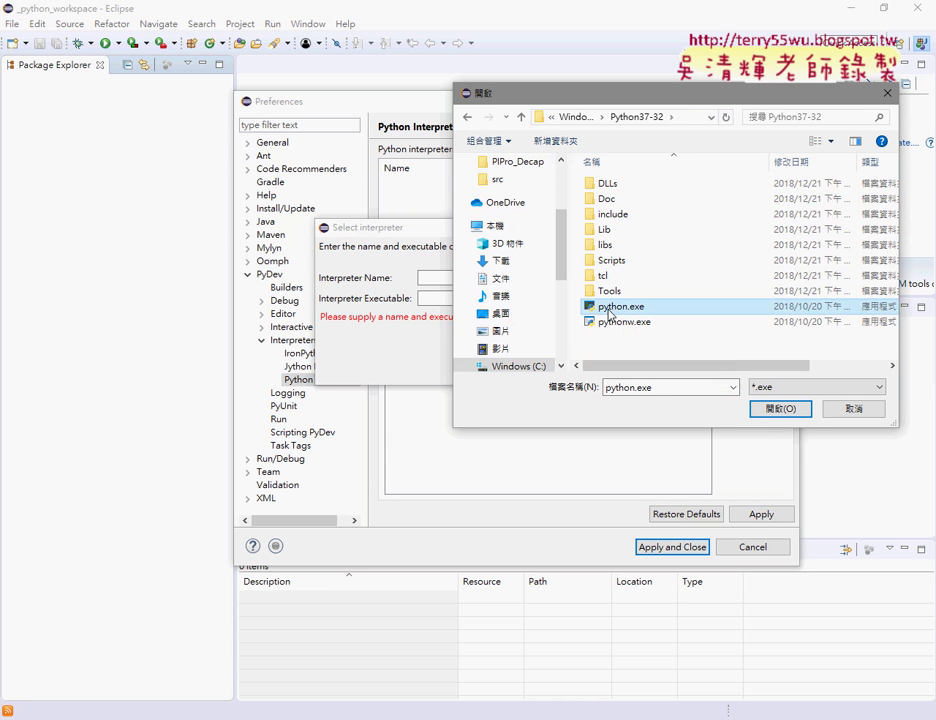
click(778, 408)
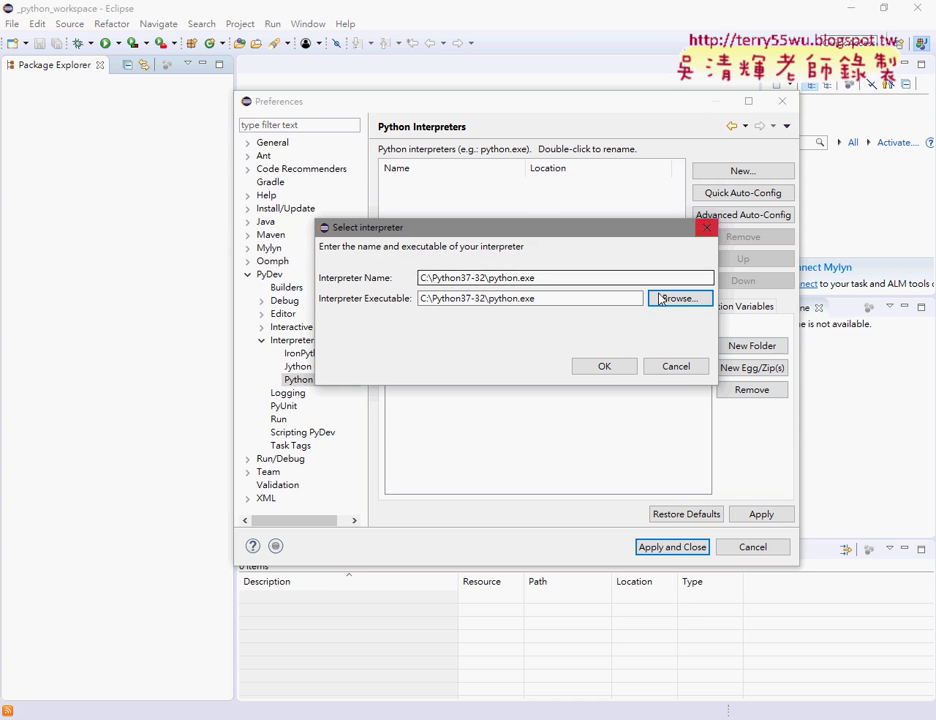
click(614, 371)
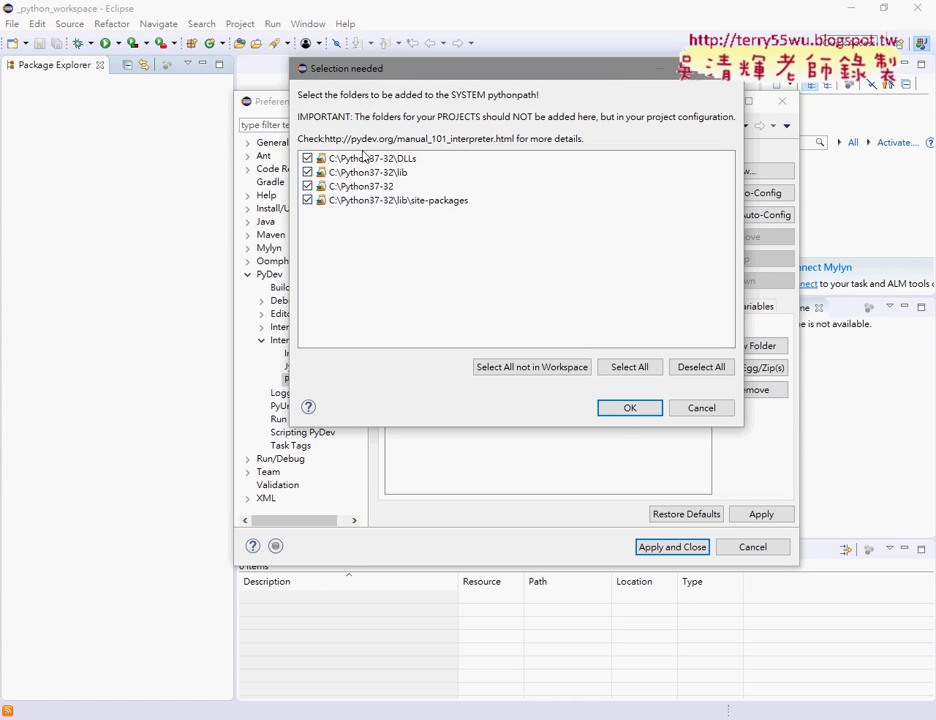
click(627, 409)
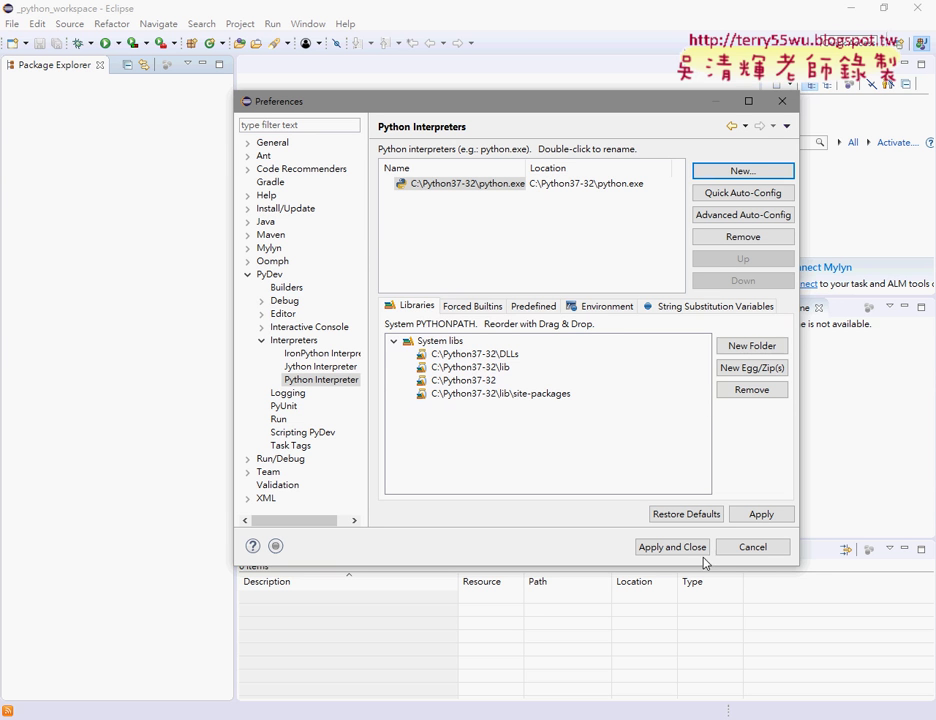
- Apply the Python interpreter settings and close the preferences
click(665, 547)
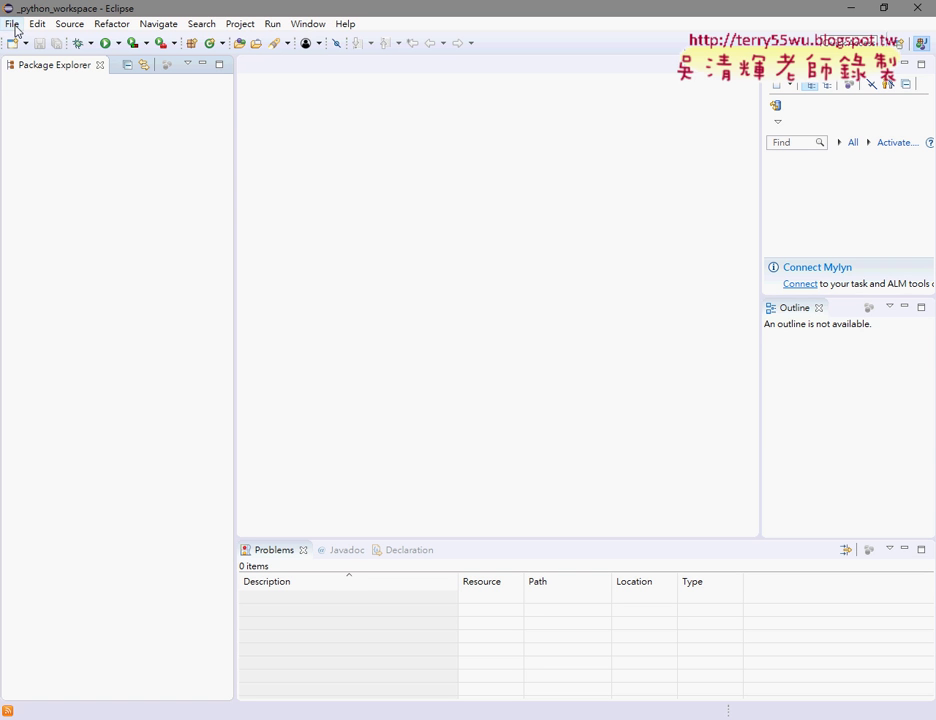
click(307, 24)
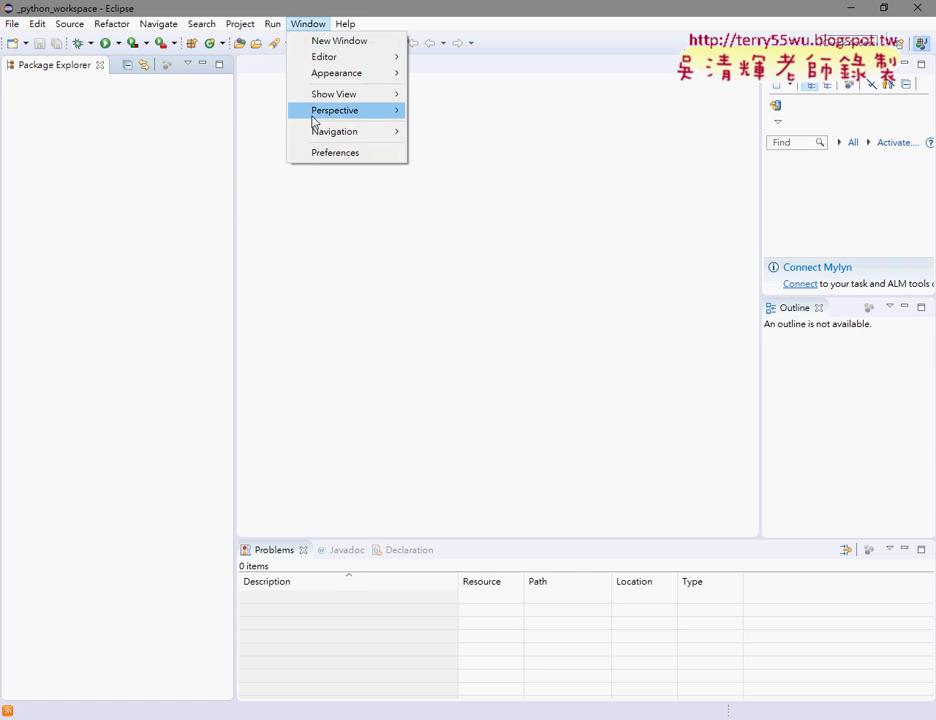
click(11, 24)
click(11, 24)
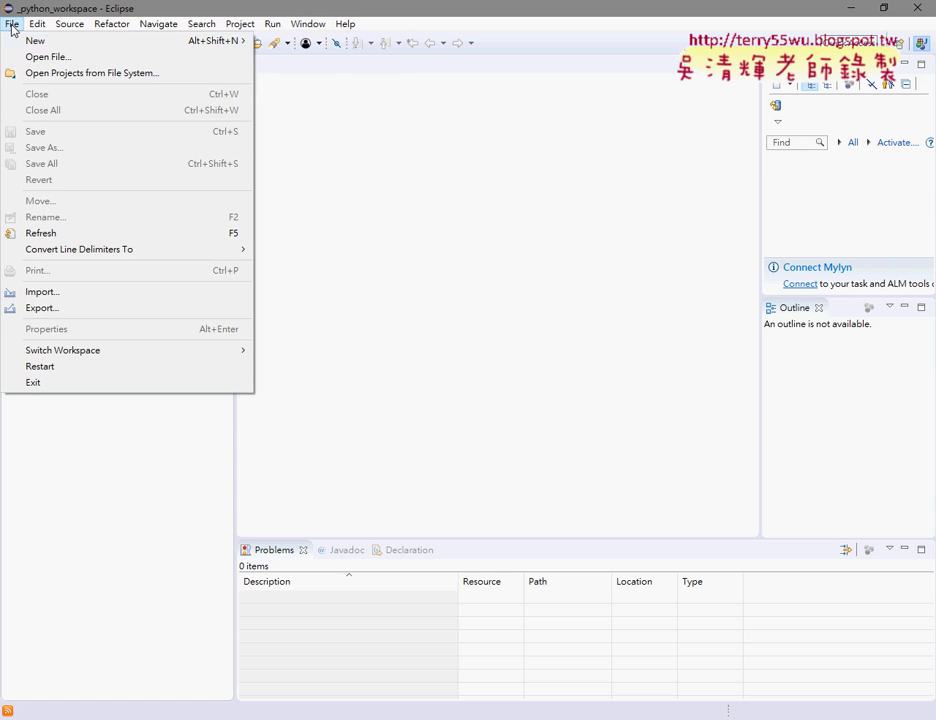
mouse_move(32, 44)
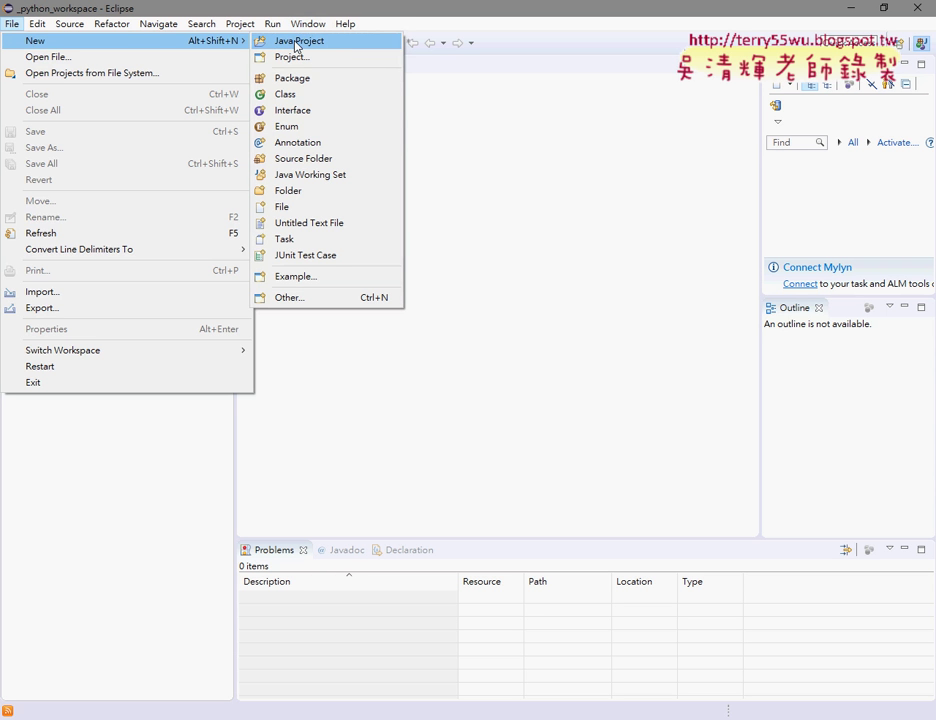
click(462, 104)
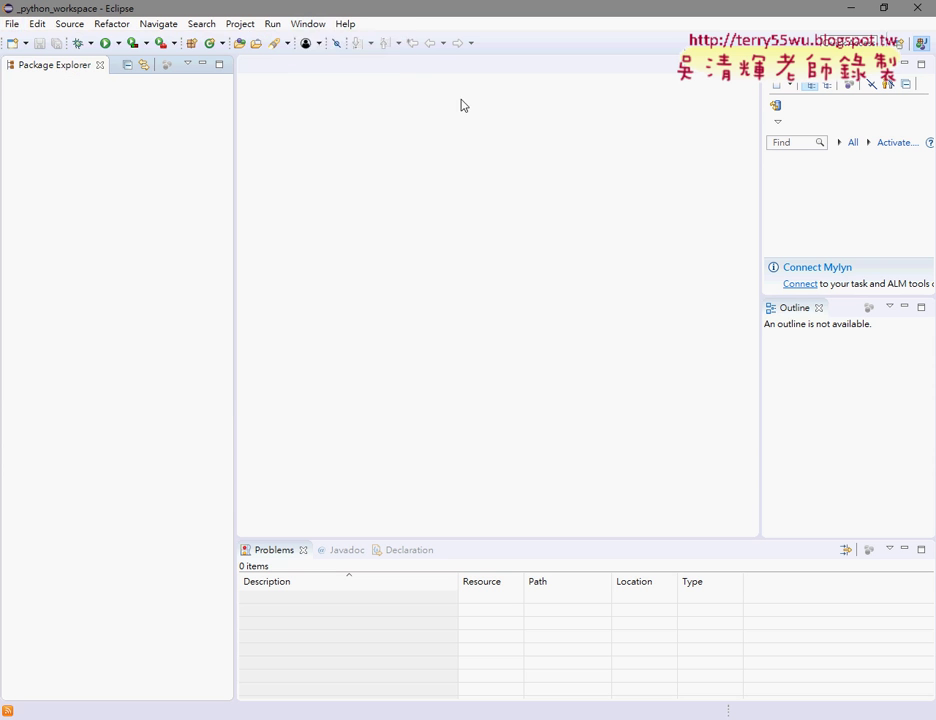
- Reopen the preferences at PyDev's Python Interpreter page
click(308, 24)
click(334, 152)
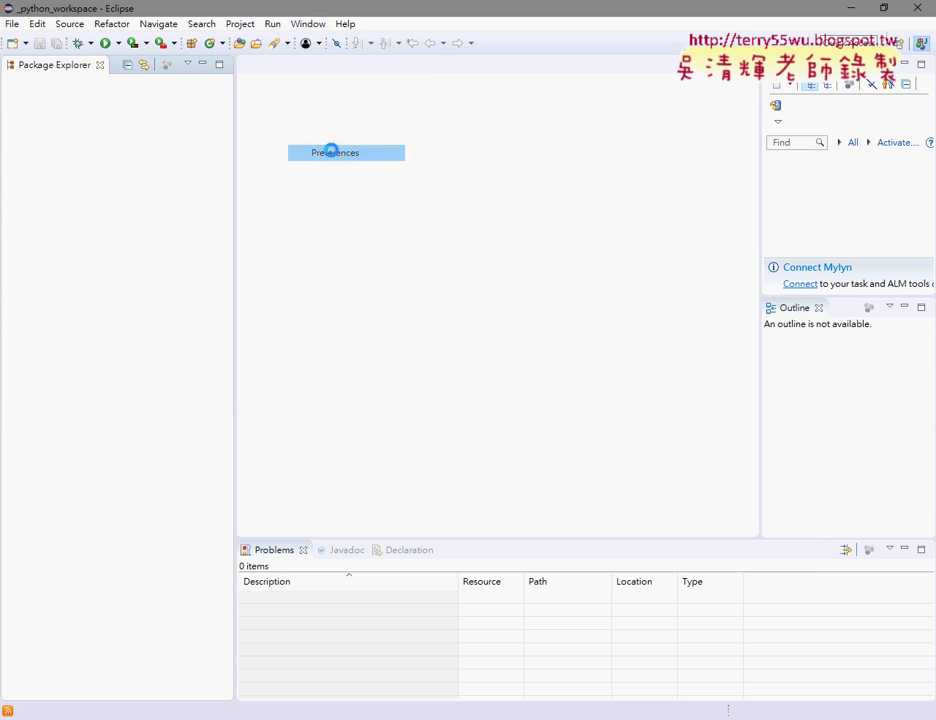
click(270, 275)
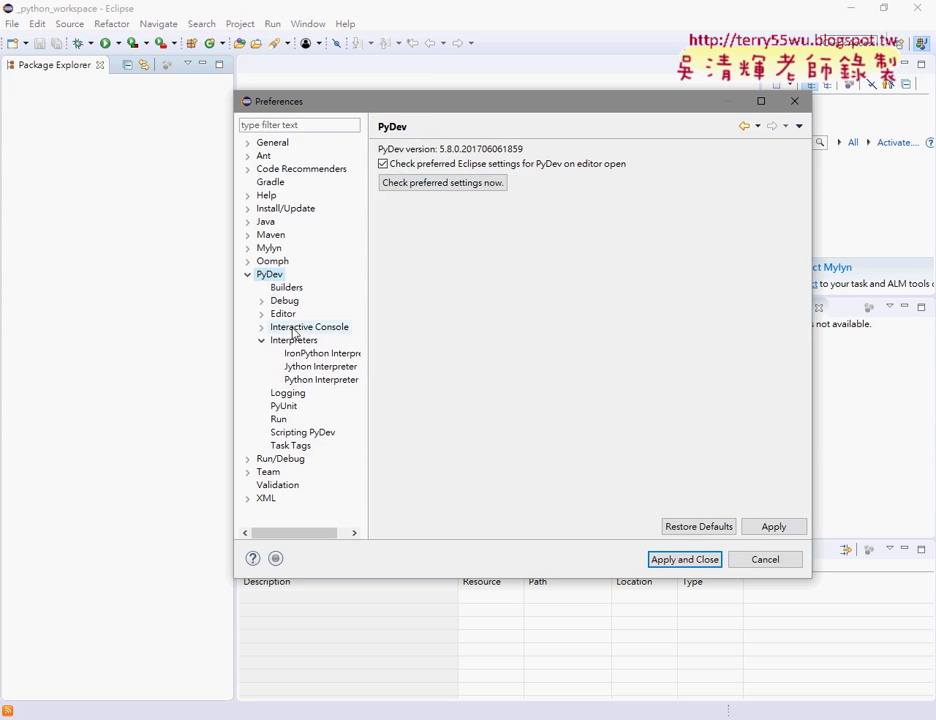
click(292, 340)
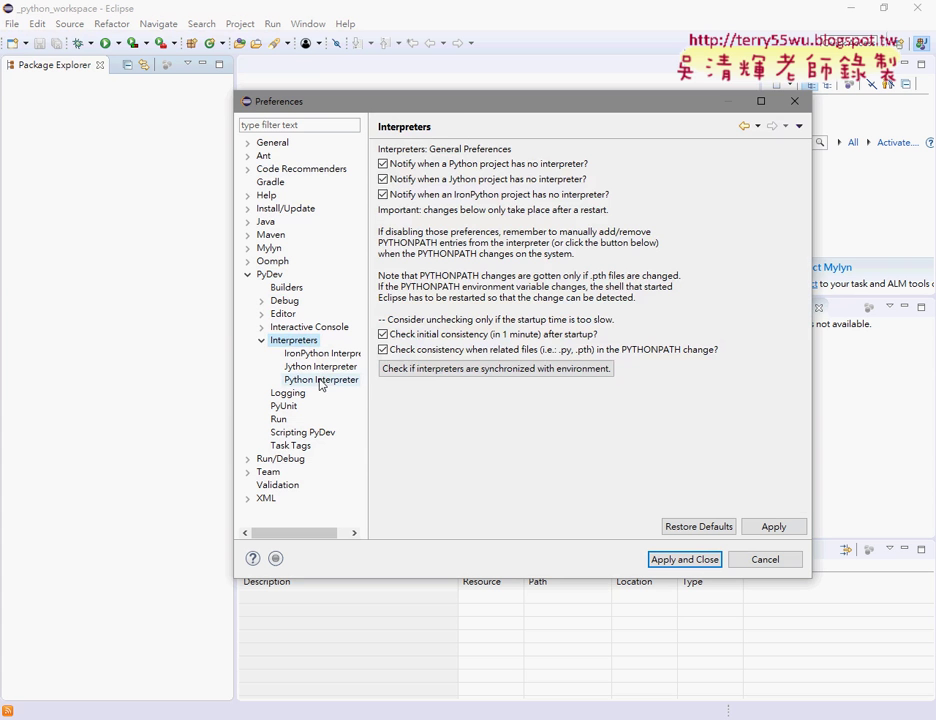
click(321, 380)
- Start adding another Python interpreter and select python.exe in the Python37-32 folder as its executable
click(755, 171)
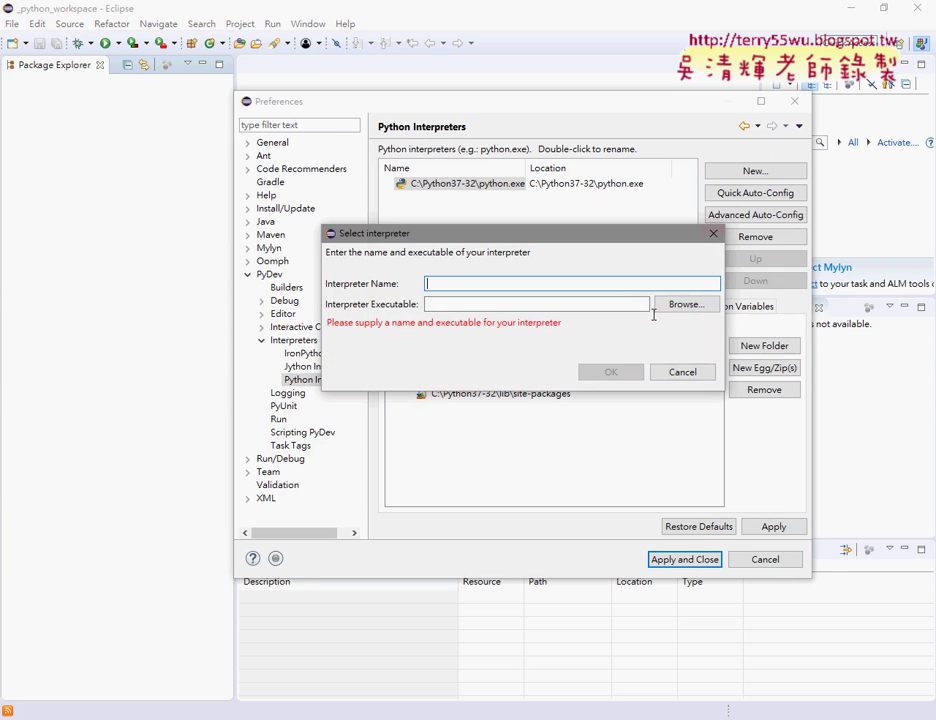
click(688, 303)
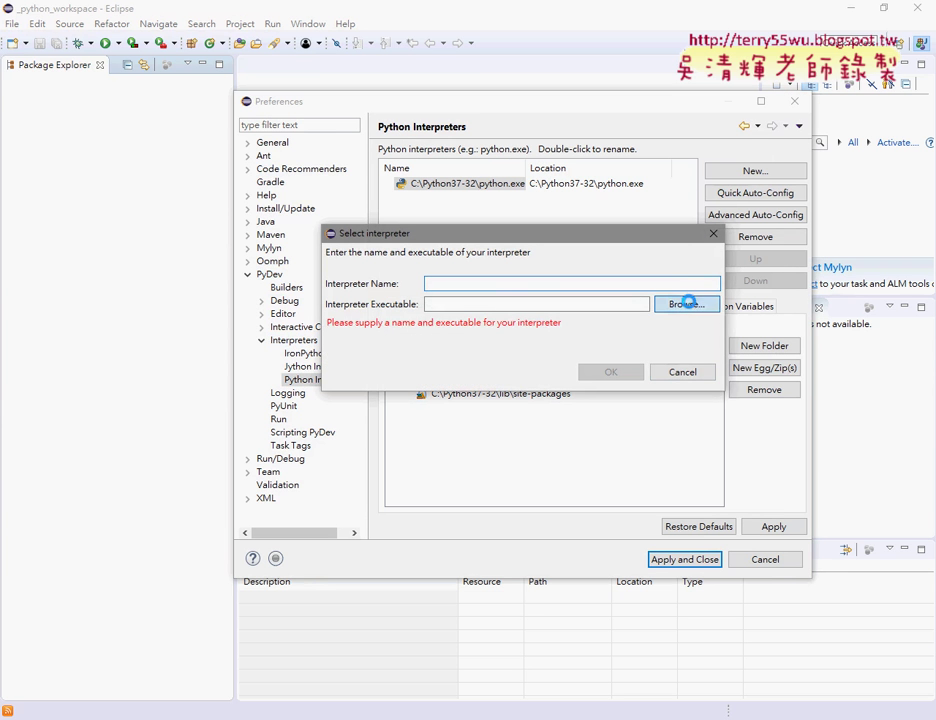
click(511, 469)
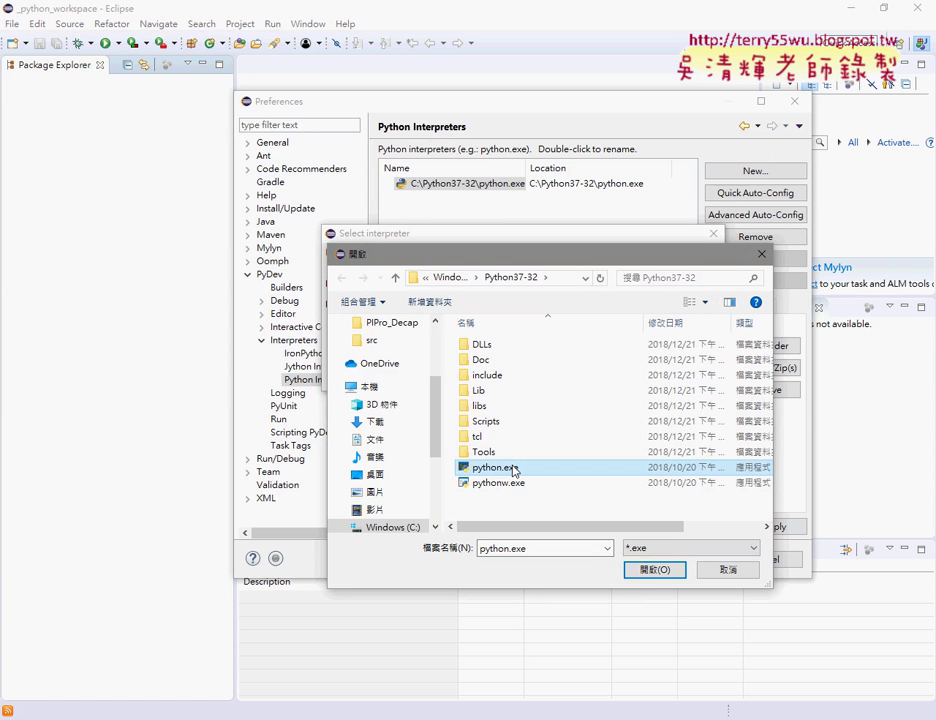